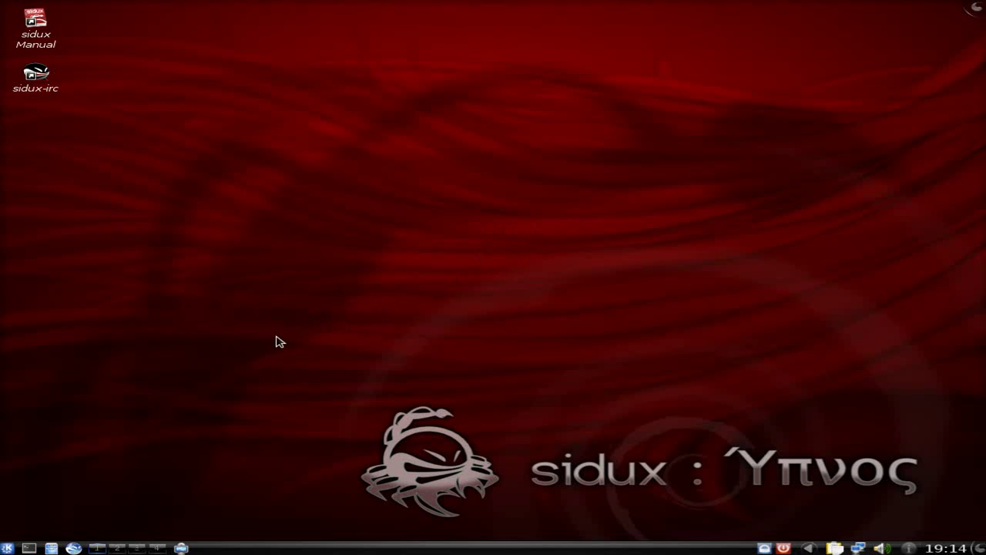
Browse the application launcher menu, then close it without launching anything.
left_click(10, 547)
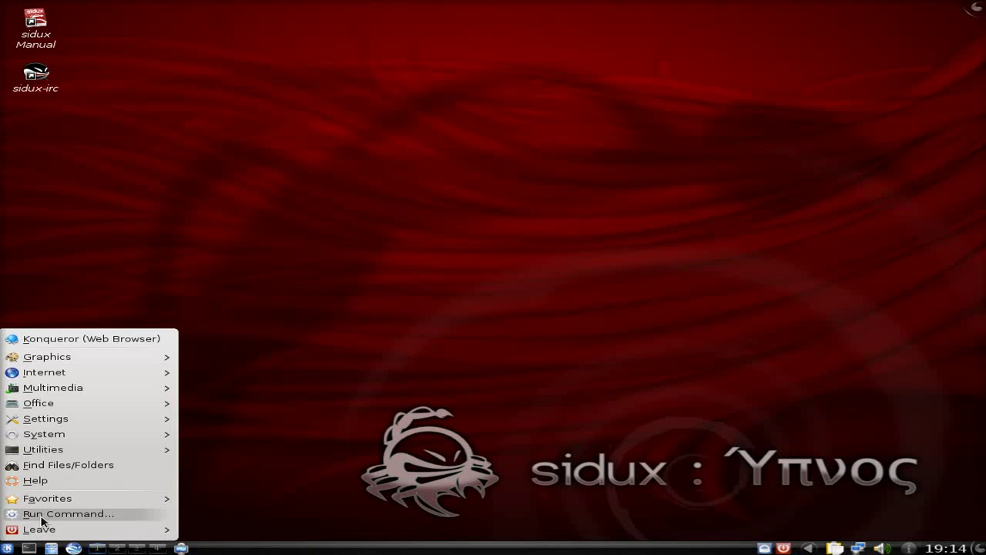
mouse_move(43, 506)
mouse_move(52, 454)
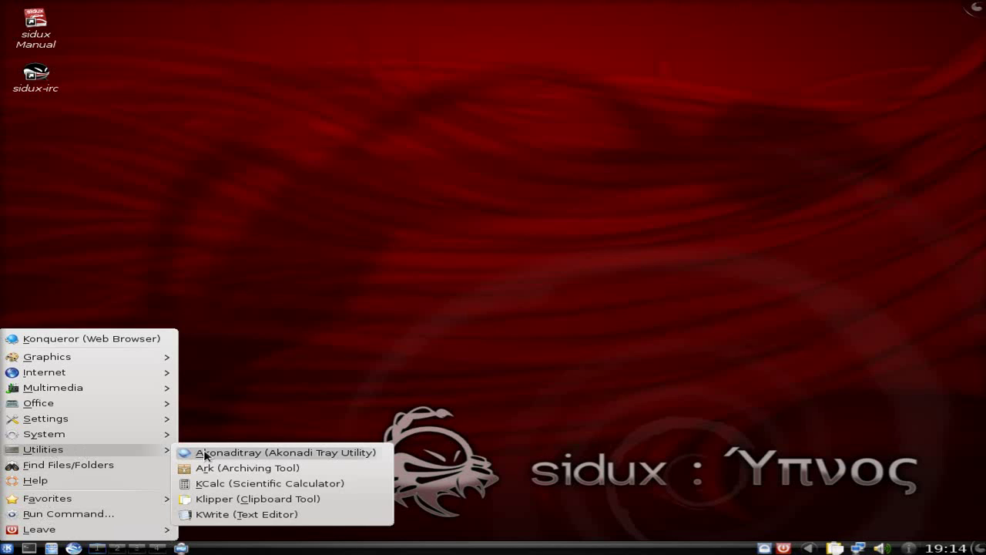
mouse_move(140, 435)
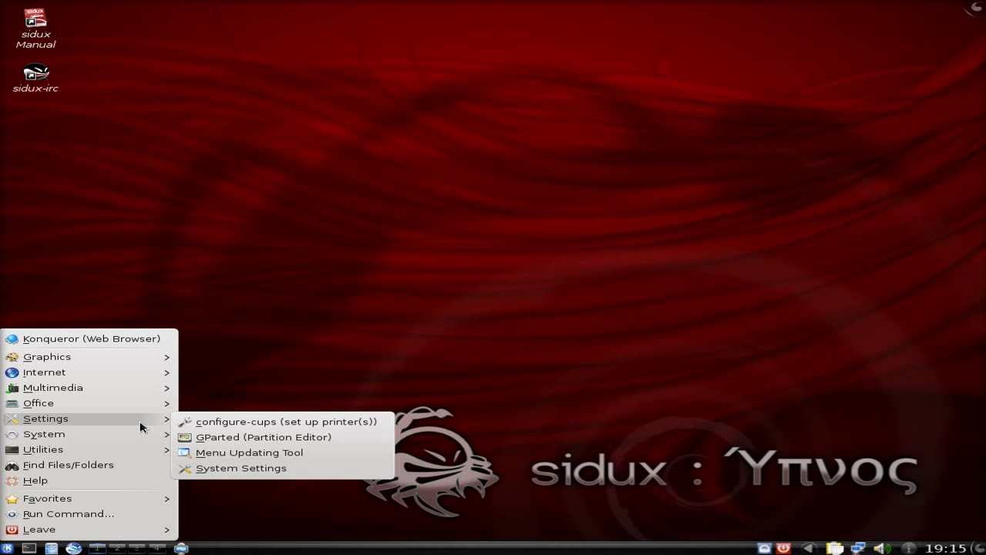
mouse_move(140, 390)
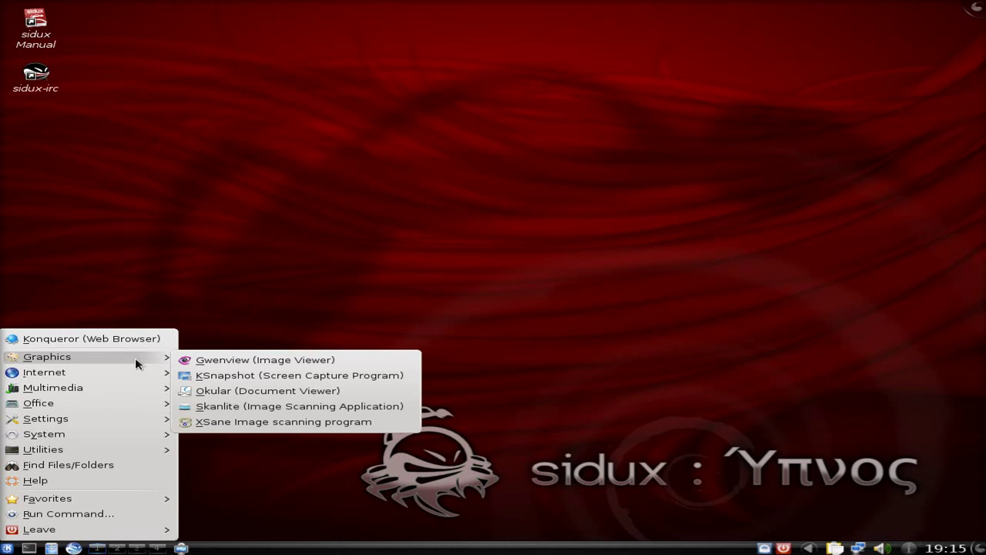
left_click(367, 299)
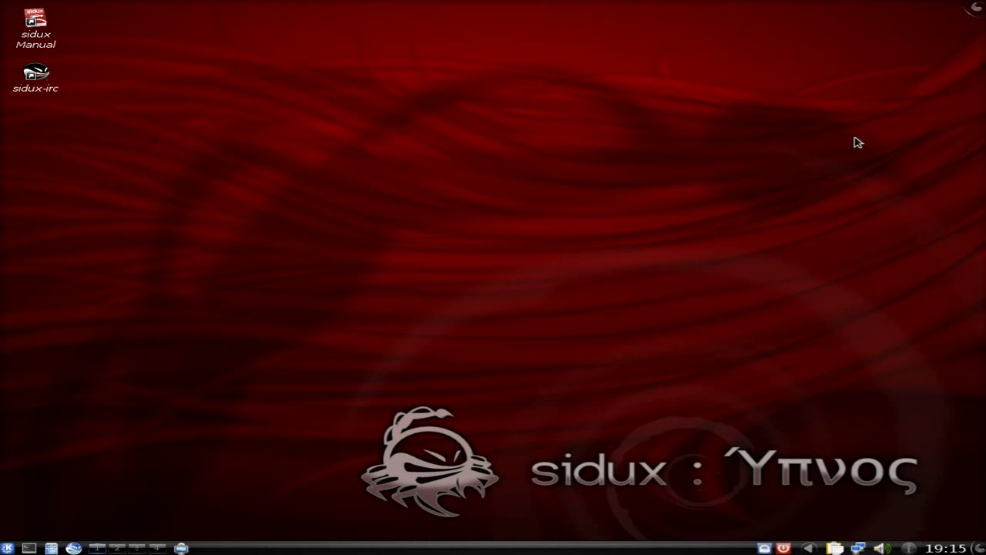
Drag a Digital Clock and a Calendar widget from Add Widgets to the desktop's top edge.
left_click(975, 11)
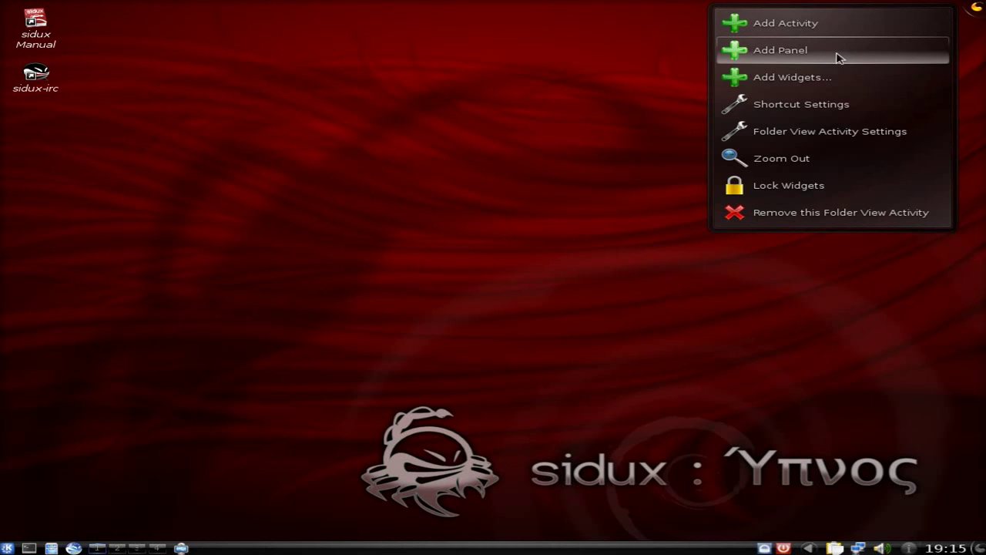
left_click(823, 85)
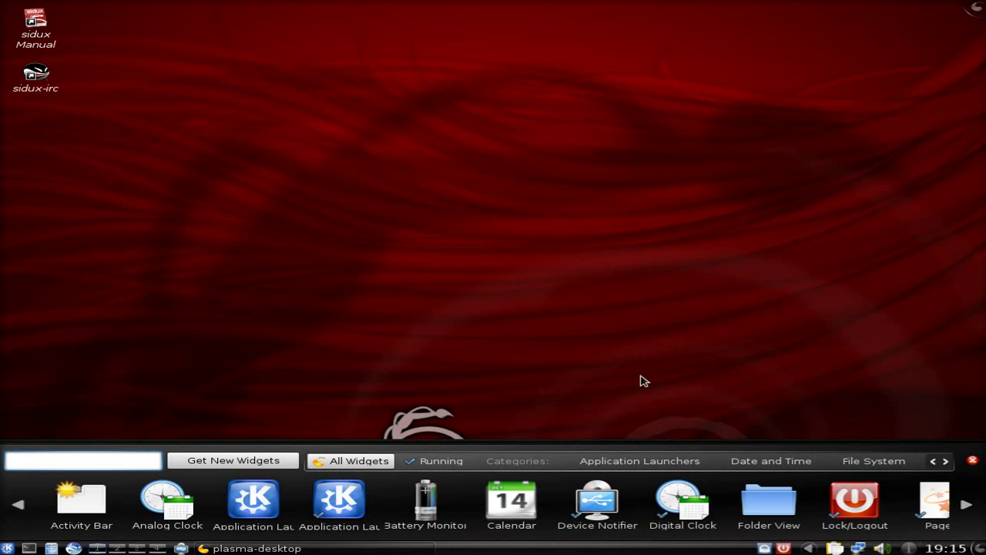
mouse_move(682, 503)
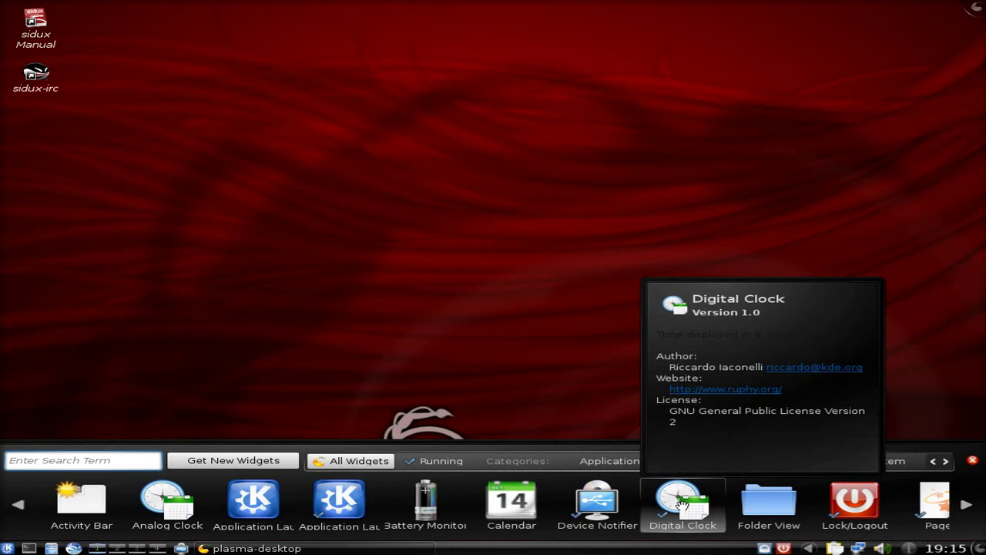
left_click_drag(681, 503, 746, 42)
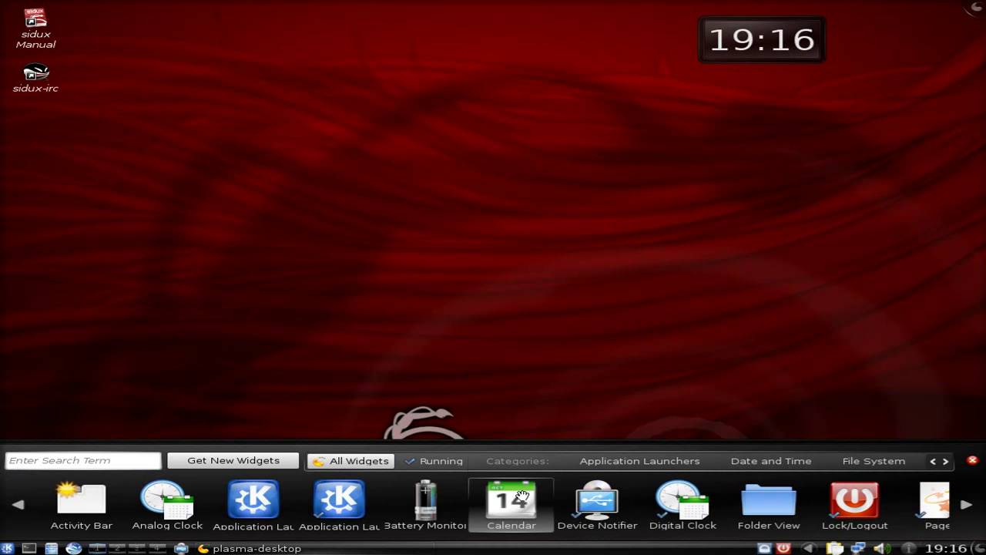
mouse_move(520, 500)
left_click_drag(520, 499, 471, 26)
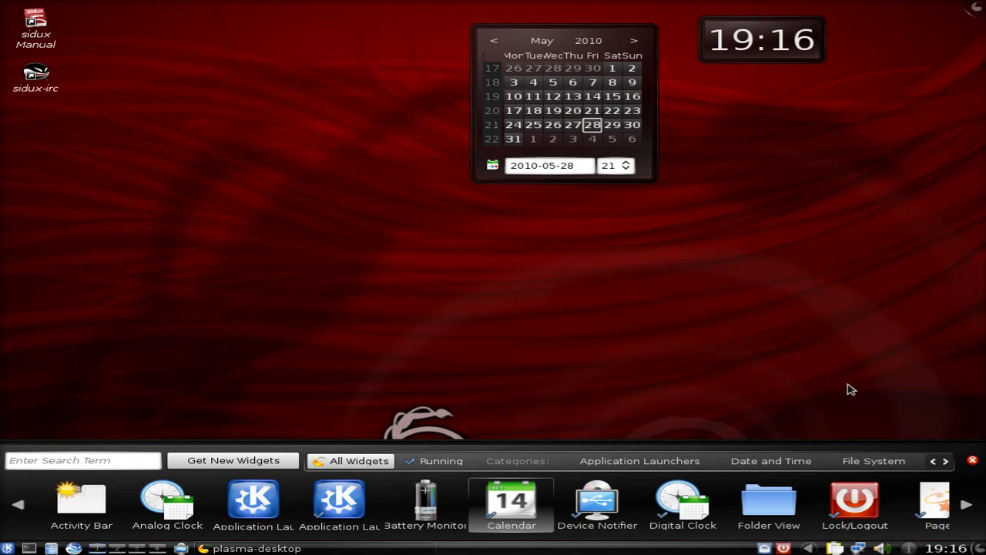
left_click(971, 461)
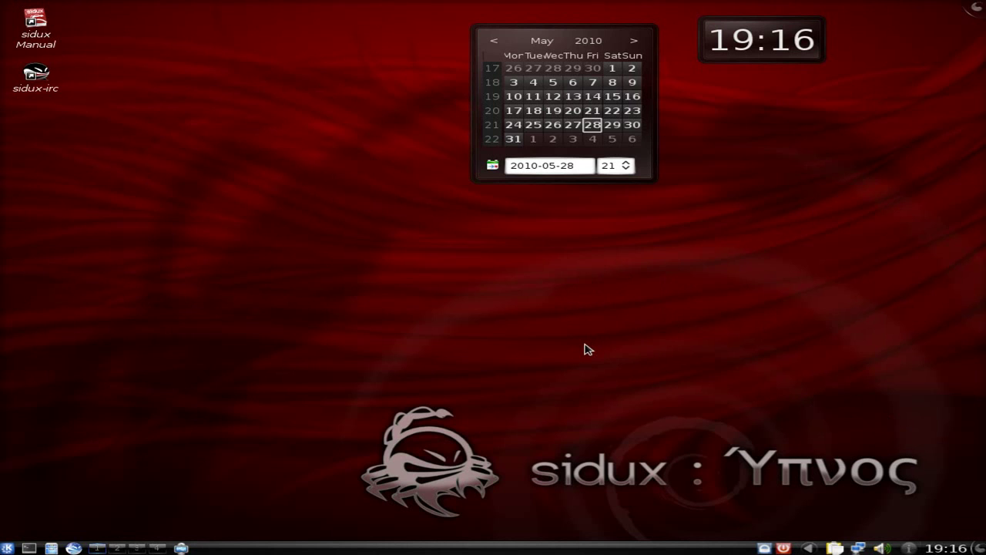
left_click(36, 29)
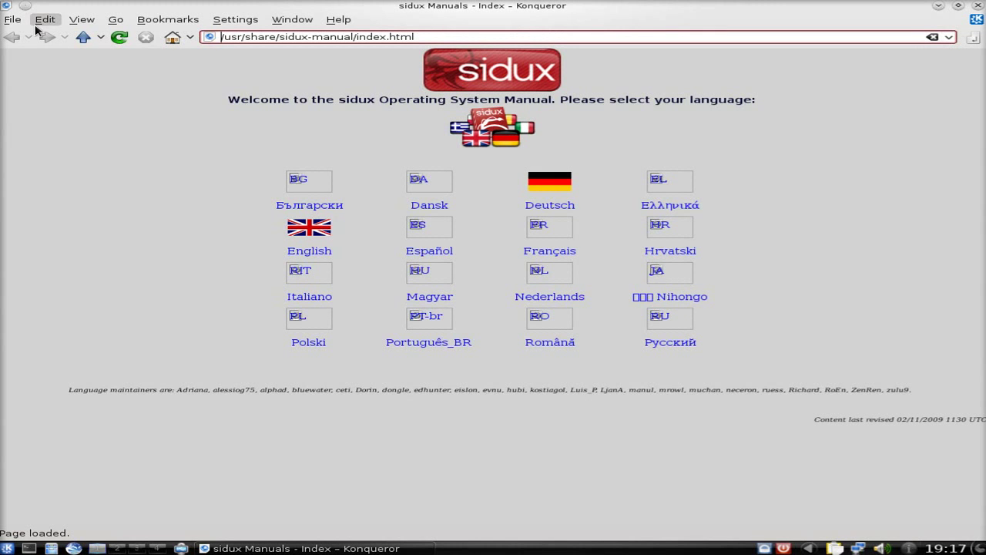
left_click(313, 233)
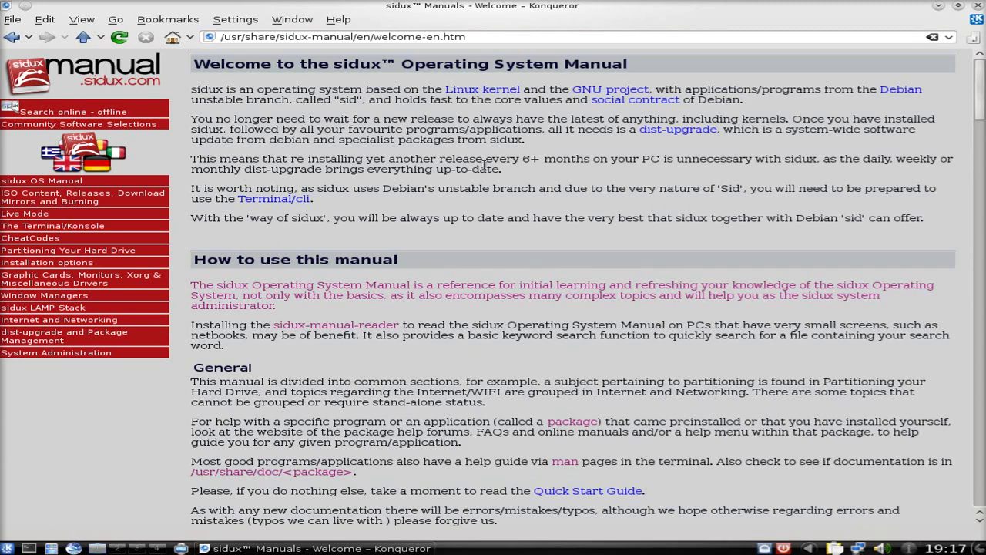
scroll(484, 165, "down", 3)
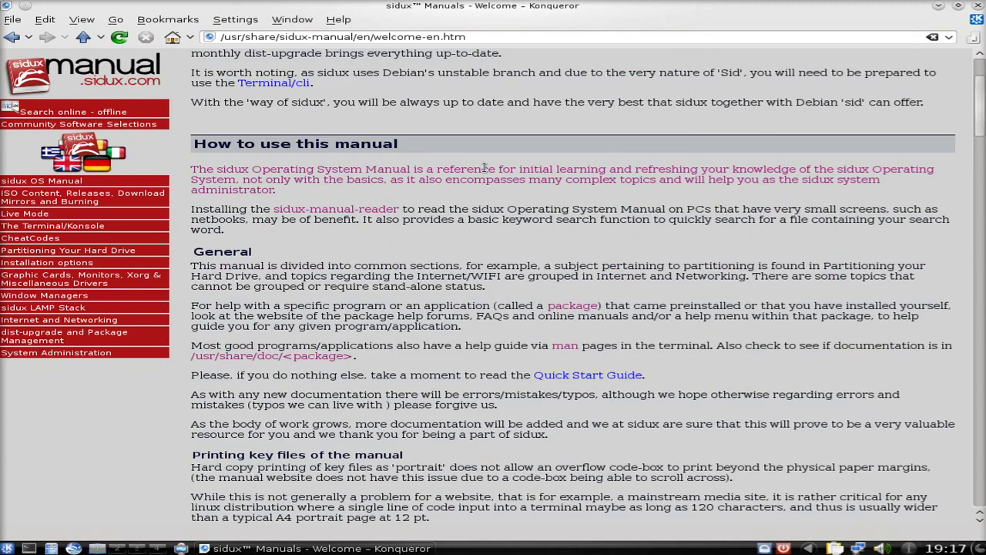
scroll(503, 207, "down", 4)
scroll(503, 207, "up", 4)
scroll(513, 219, "down", 12)
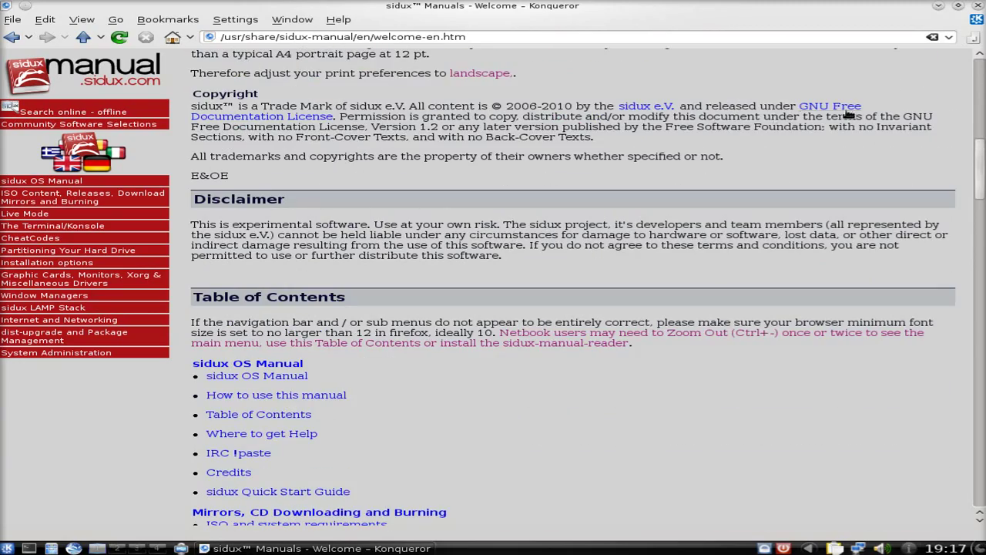
left_click(979, 6)
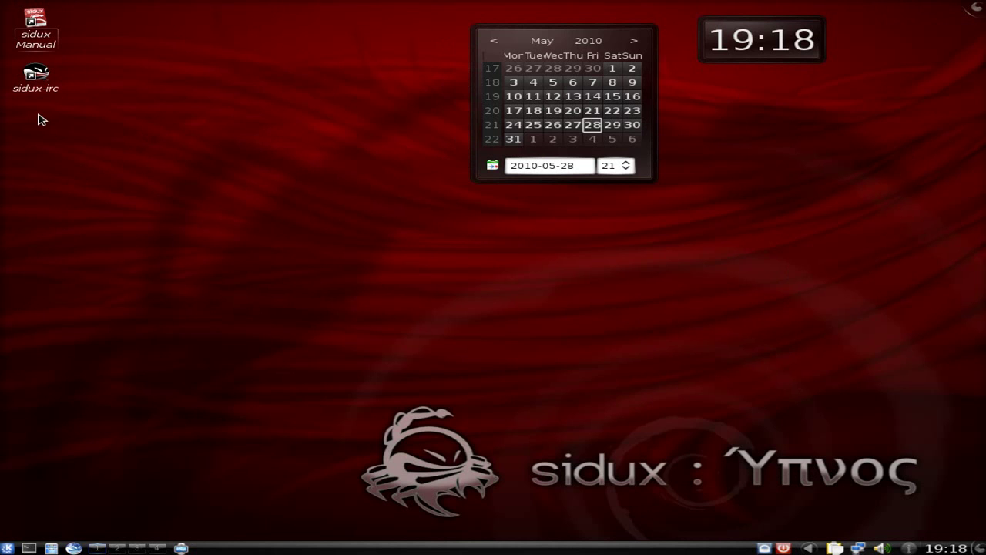
Glance at the launcher menu, close Konqueror, and open then dismiss the desktop context menu.
left_click(7, 548)
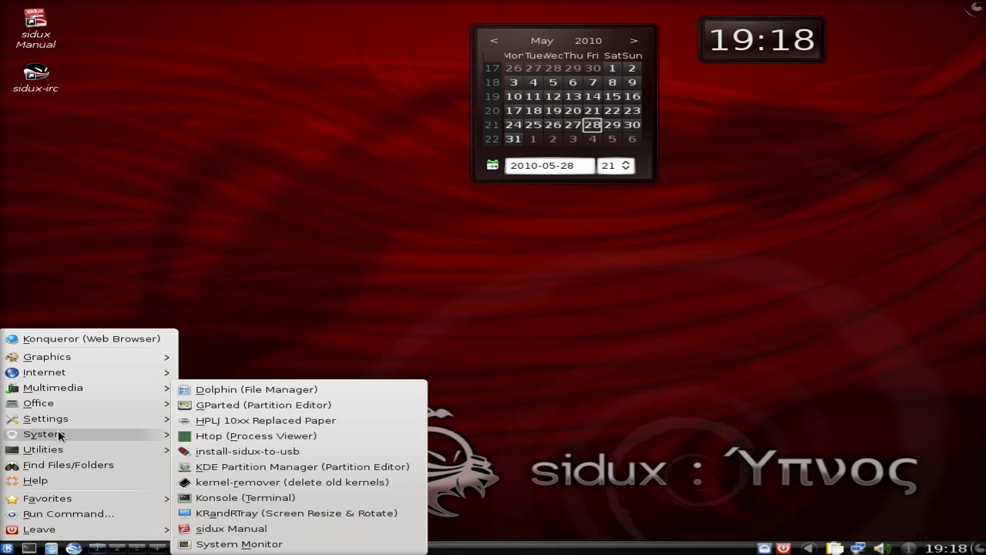
mouse_move(61, 394)
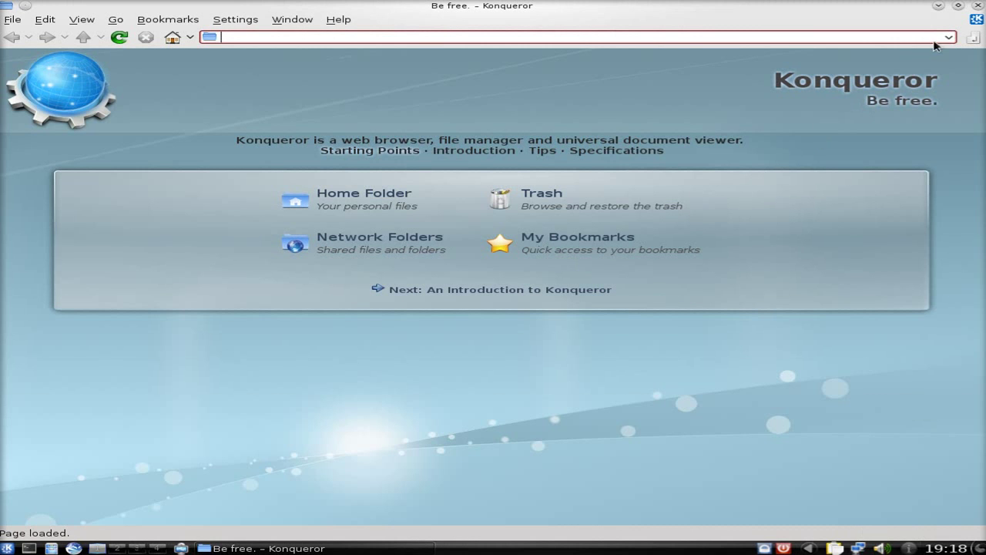
left_click(978, 7)
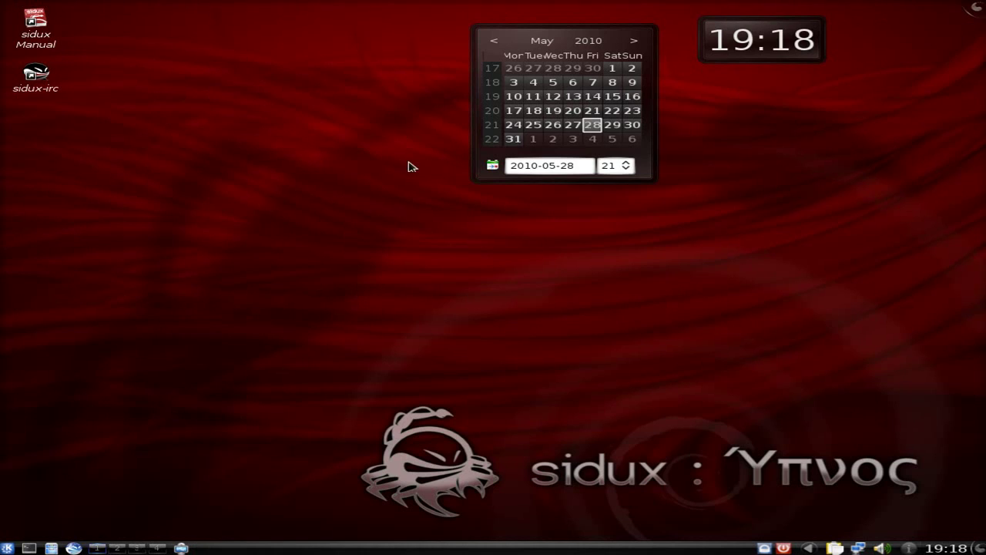
right_click(216, 198)
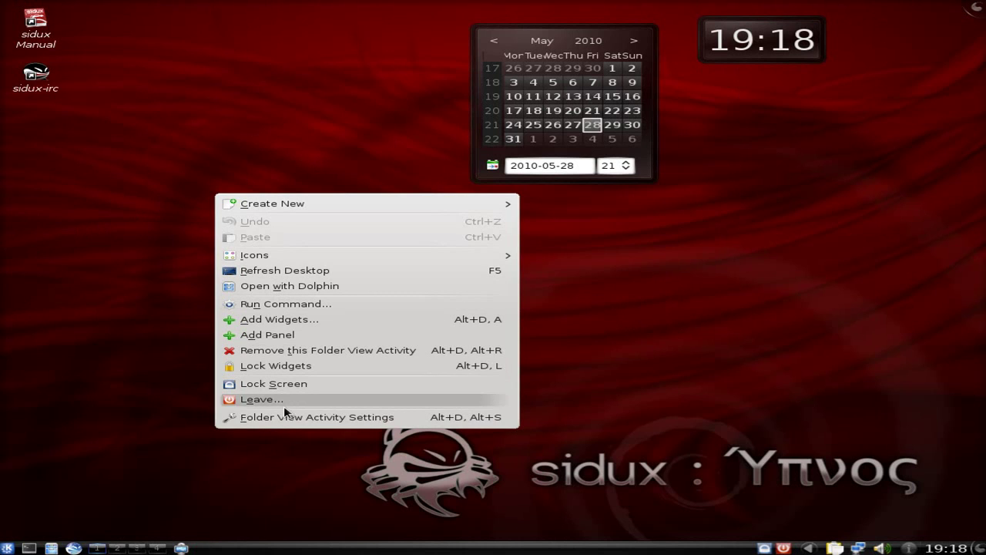
left_click(174, 367)
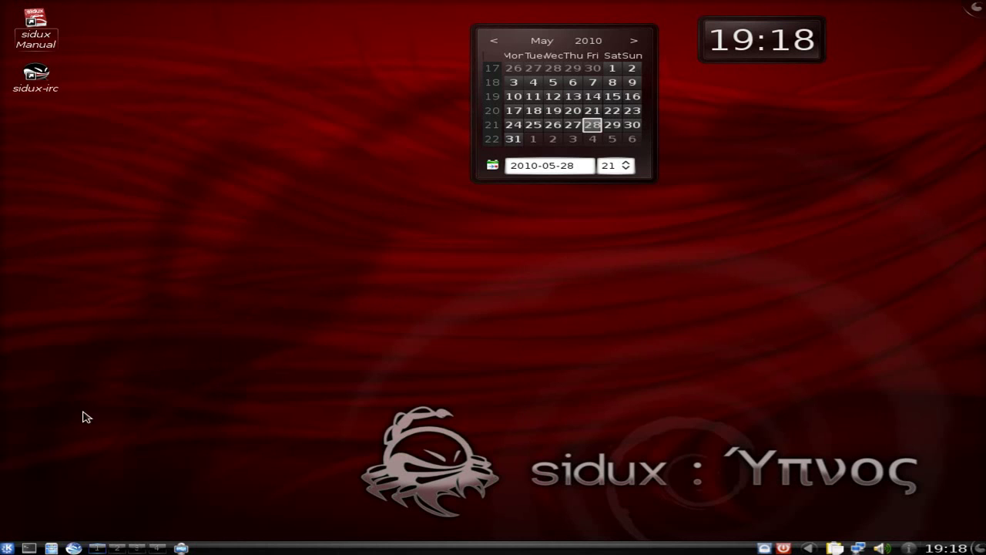
Launch the htop process viewer from the launcher's System menu.
left_click(9, 547)
mouse_move(23, 530)
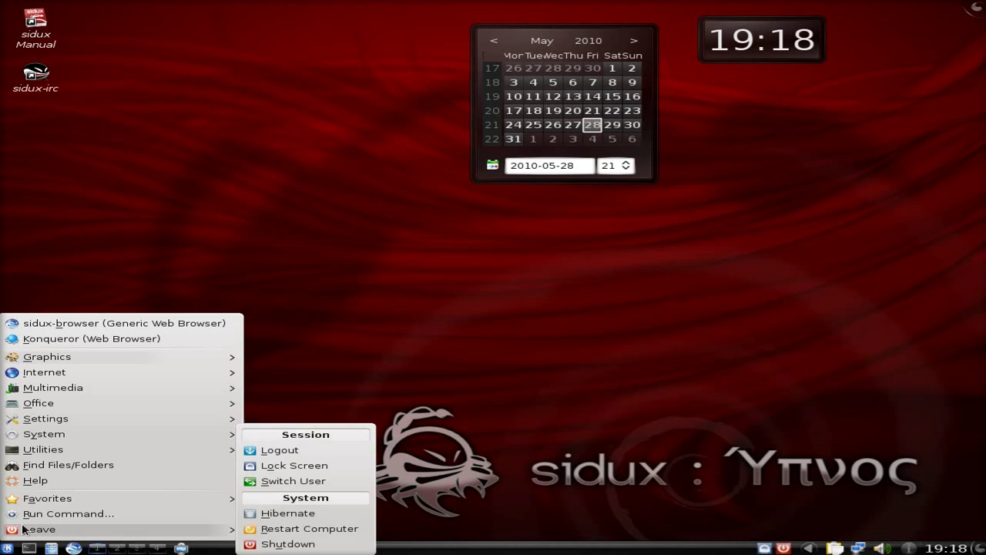
mouse_move(57, 439)
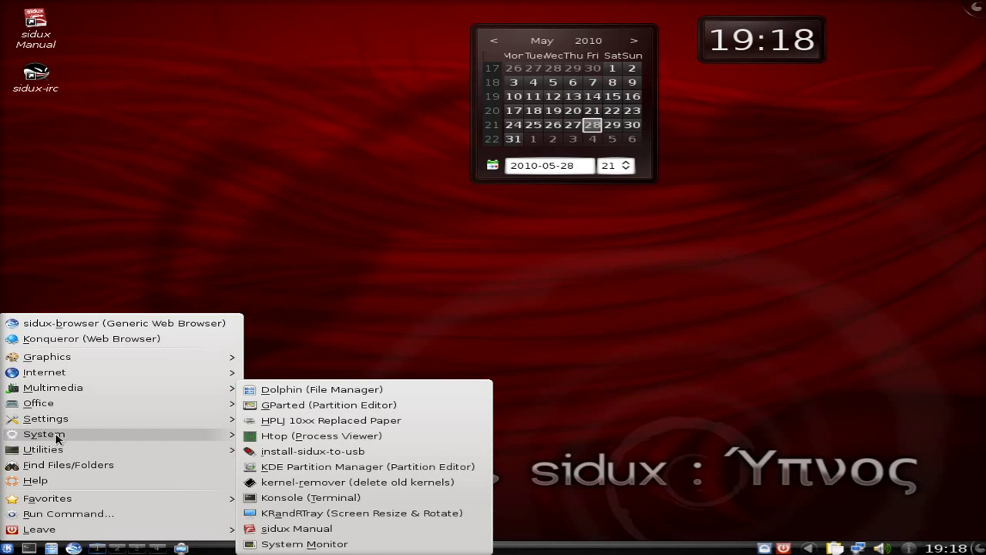
left_click(276, 437)
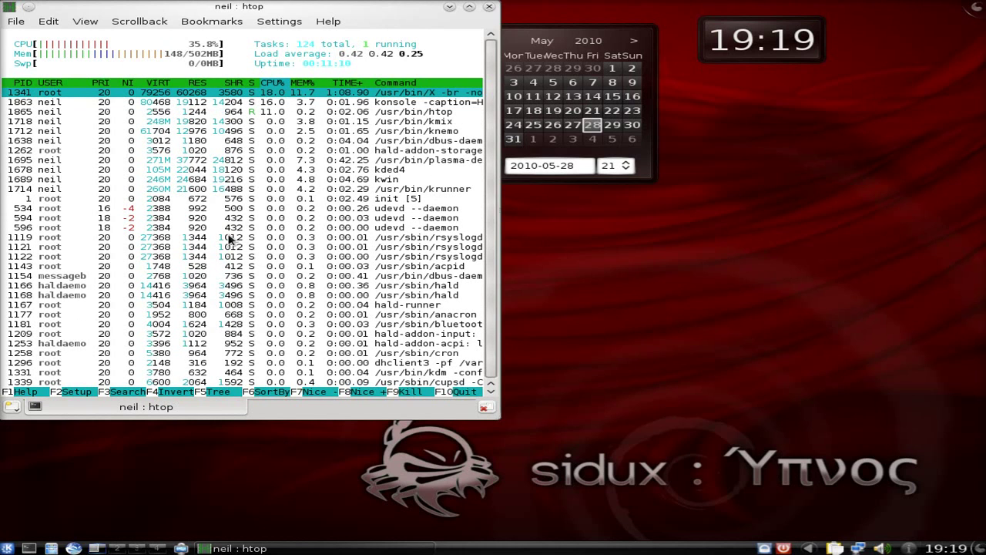
Close the htop window and remove the calendar widget from the desktop.
left_click(489, 7)
mouse_move(483, 48)
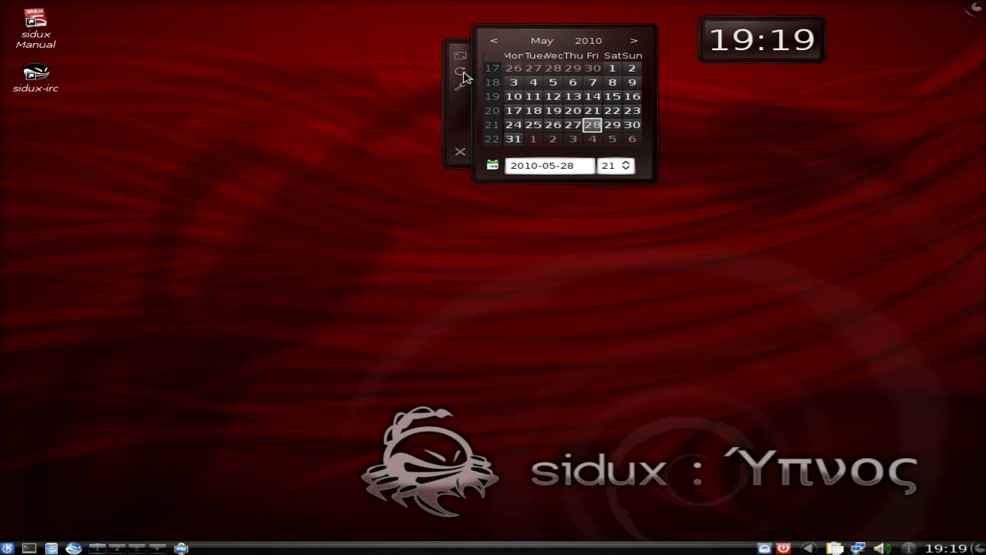
left_click(460, 153)
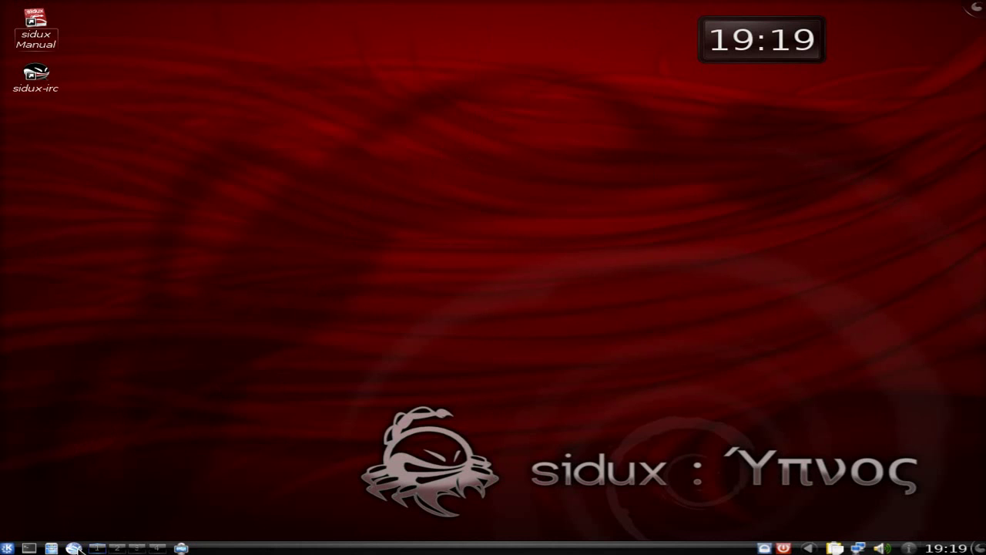
Start Konqueror and load the bbc.co.uk homepage.
left_click(74, 548)
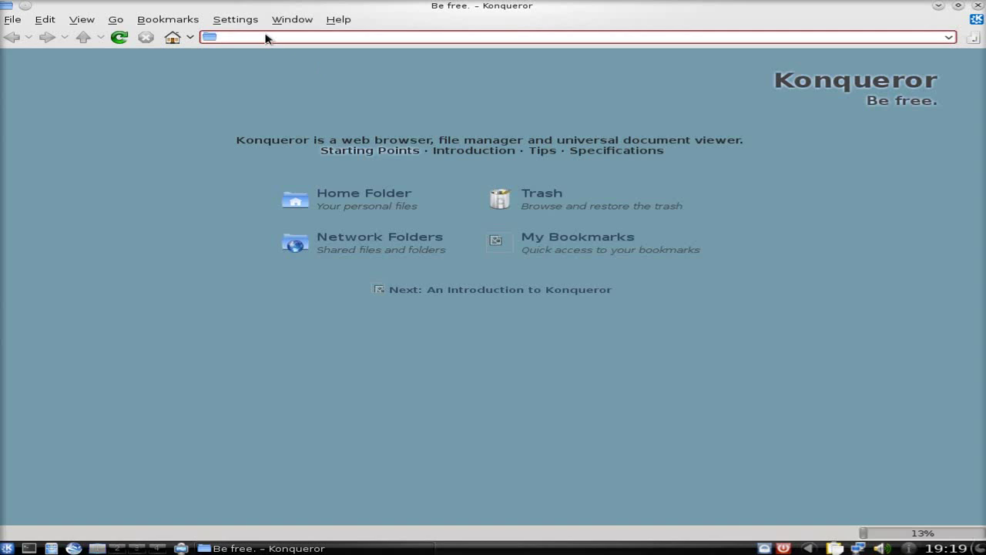
type("ww")
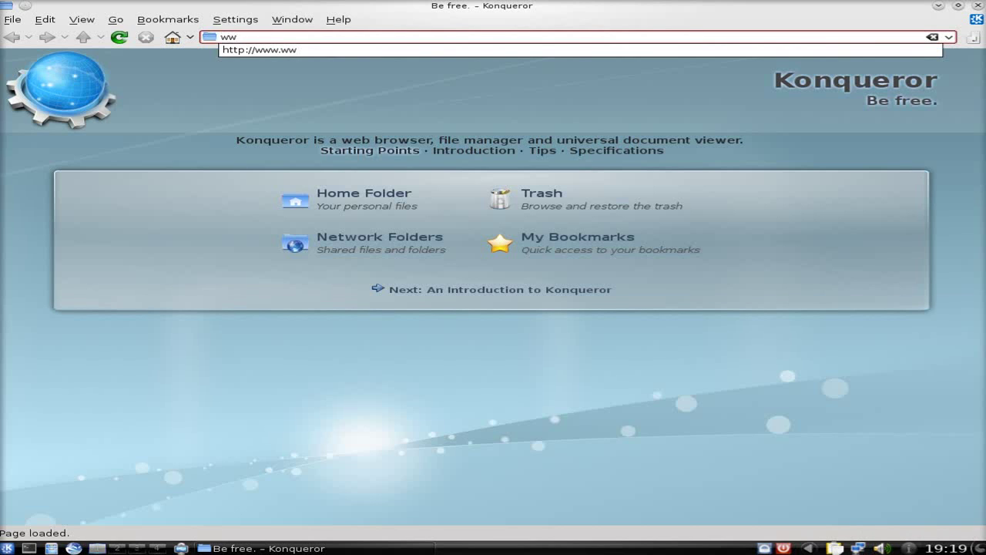
key("BackSpace")
key("BackSpace")
type("bbc")
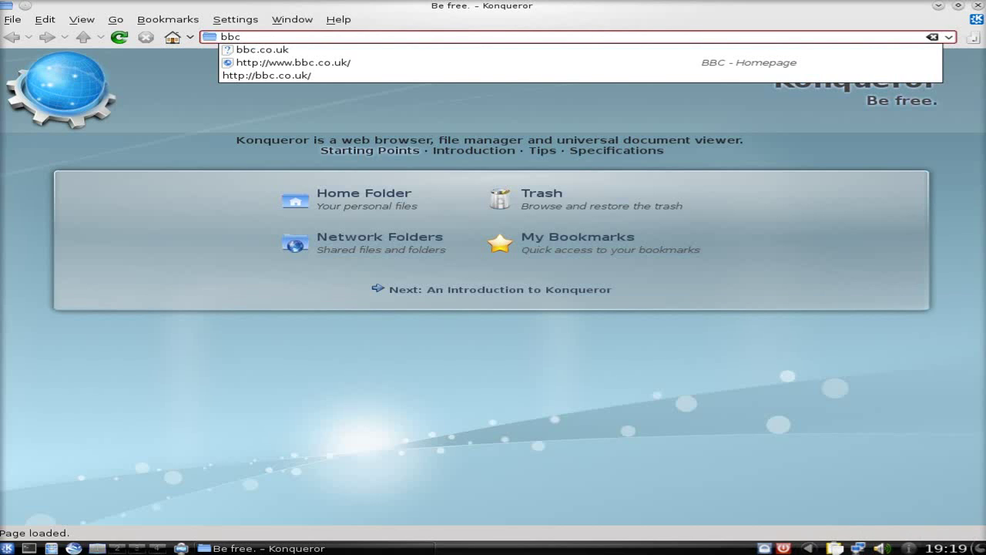
type(".co.uk")
key("Return")
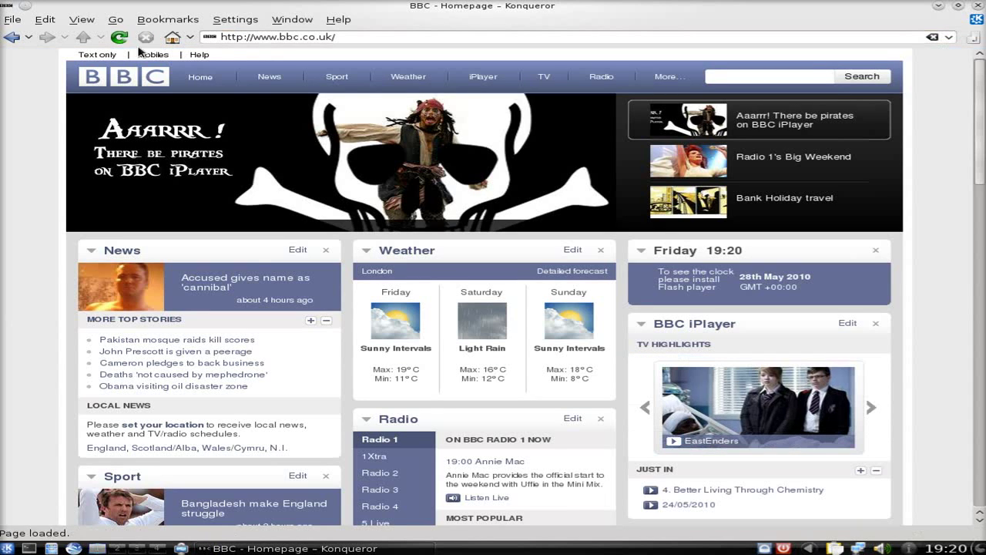
Go to BBC News, then the Technology section, and scroll down the page.
left_click(129, 252)
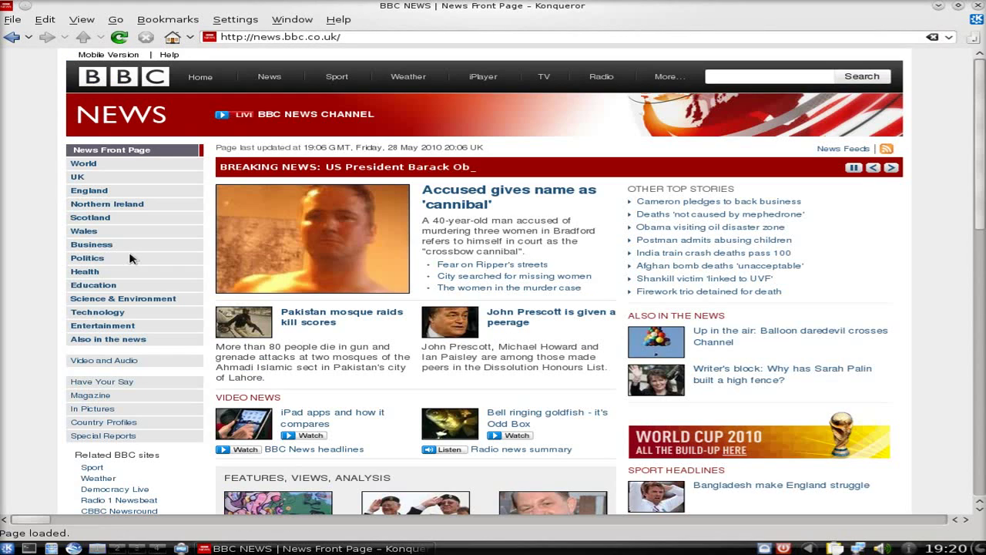
left_click(103, 316)
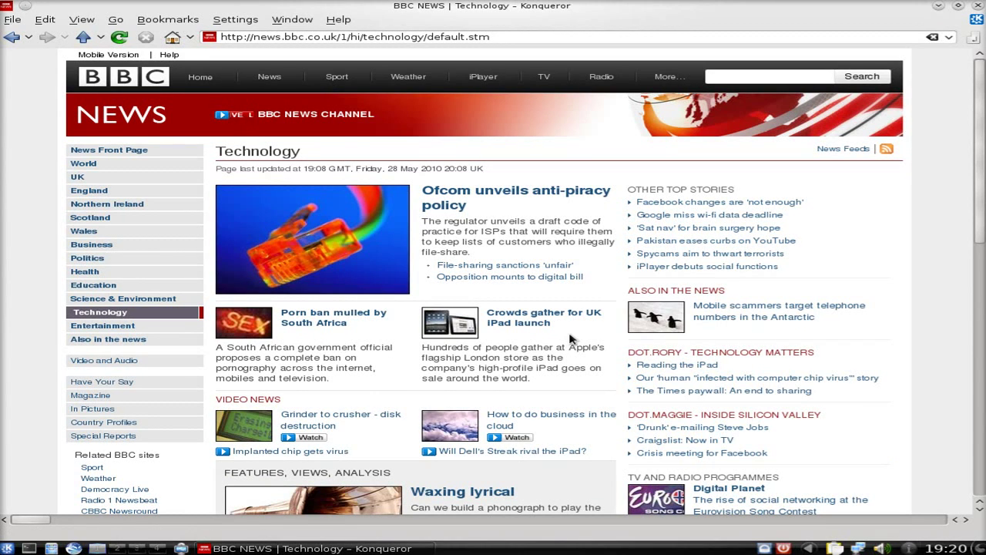
scroll(570, 339, "down", 5)
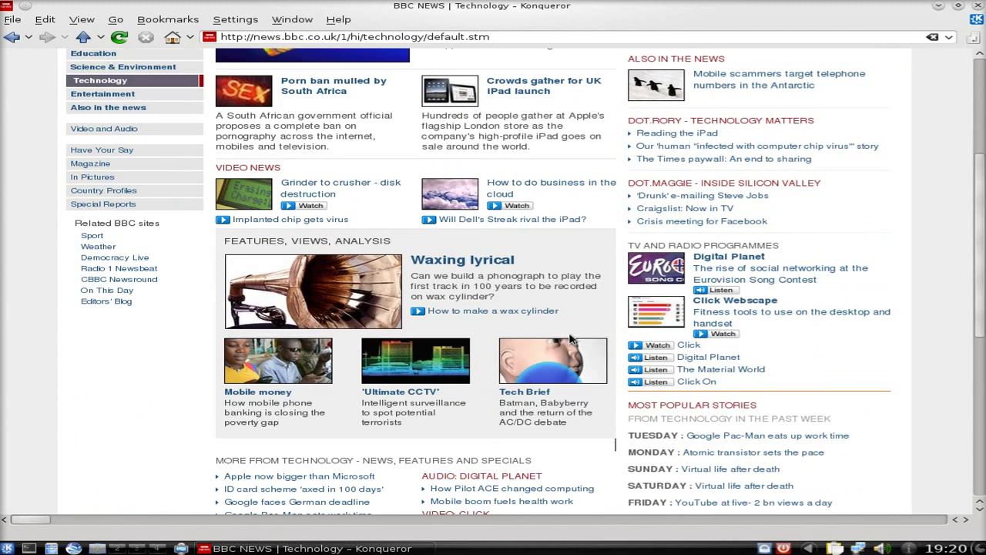
scroll(543, 327, "down", 4)
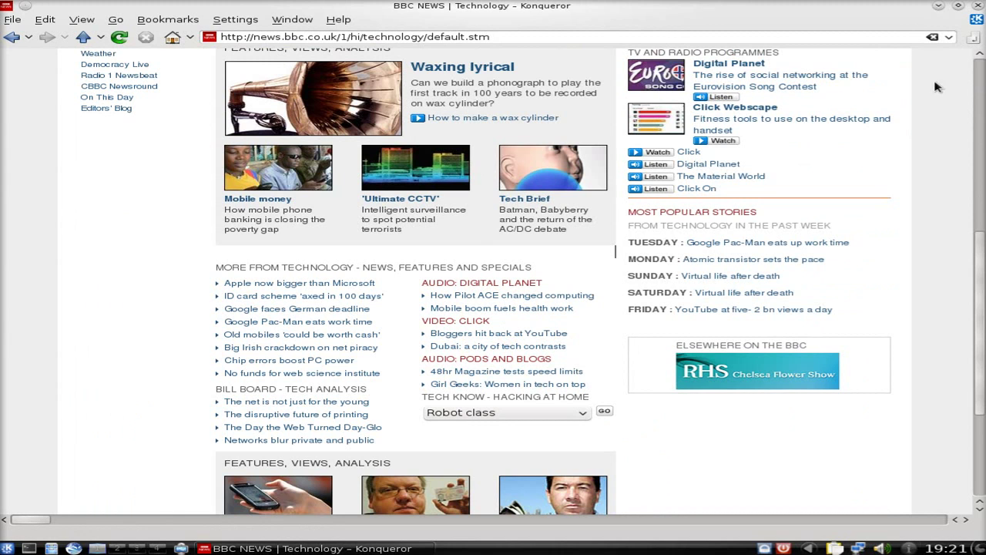
left_click(978, 6)
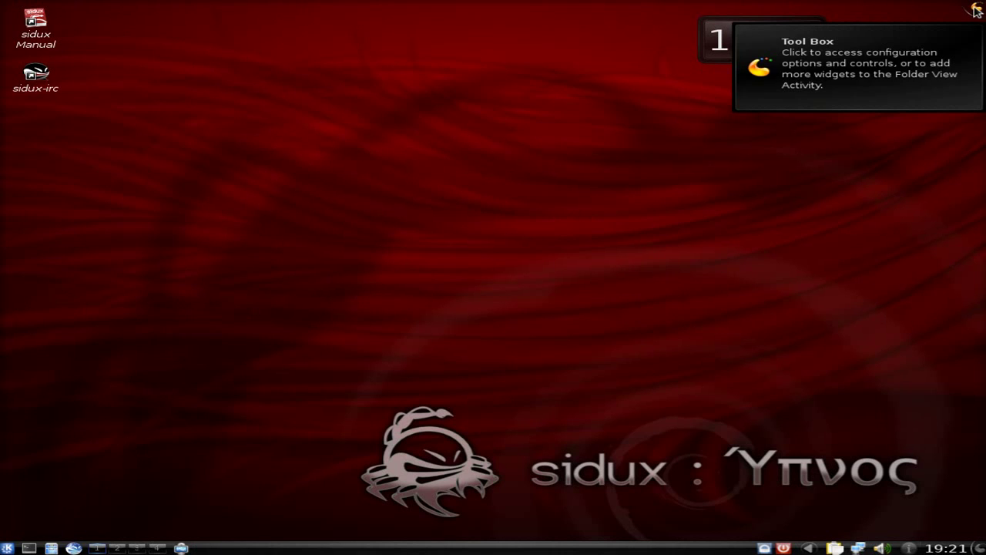